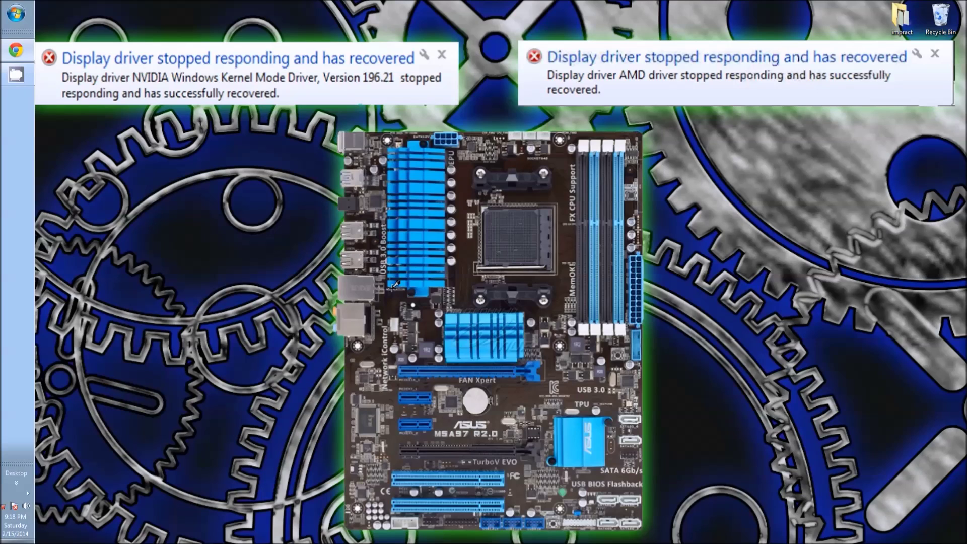
Read the display driver support article in the browser, then minimize the browser to show the desktop.
left_click(15, 51)
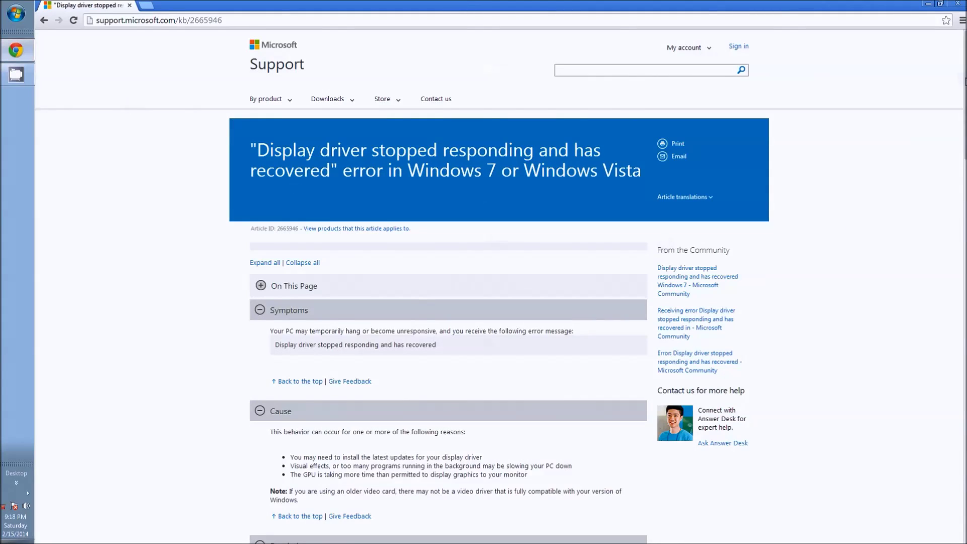
scroll(466, 390, "down", 9)
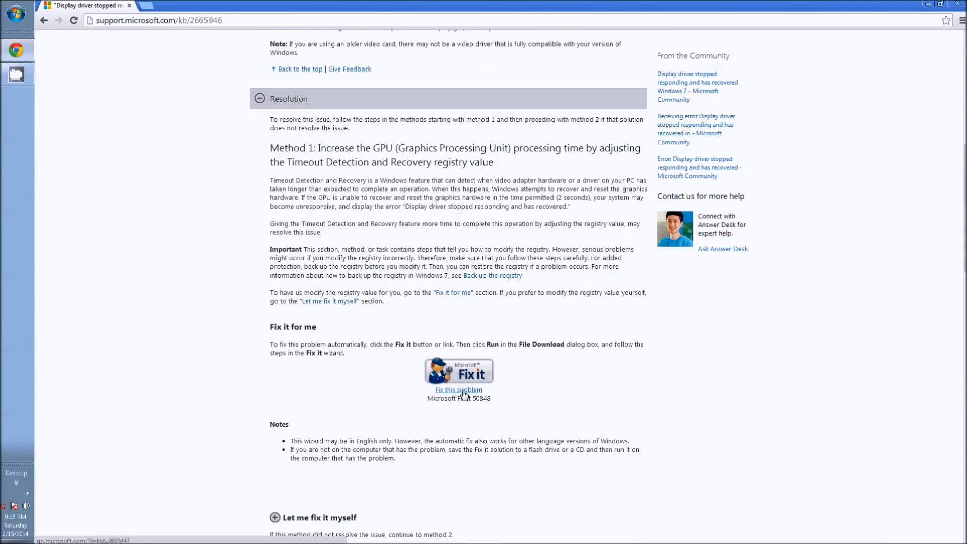
left_click(930, 5)
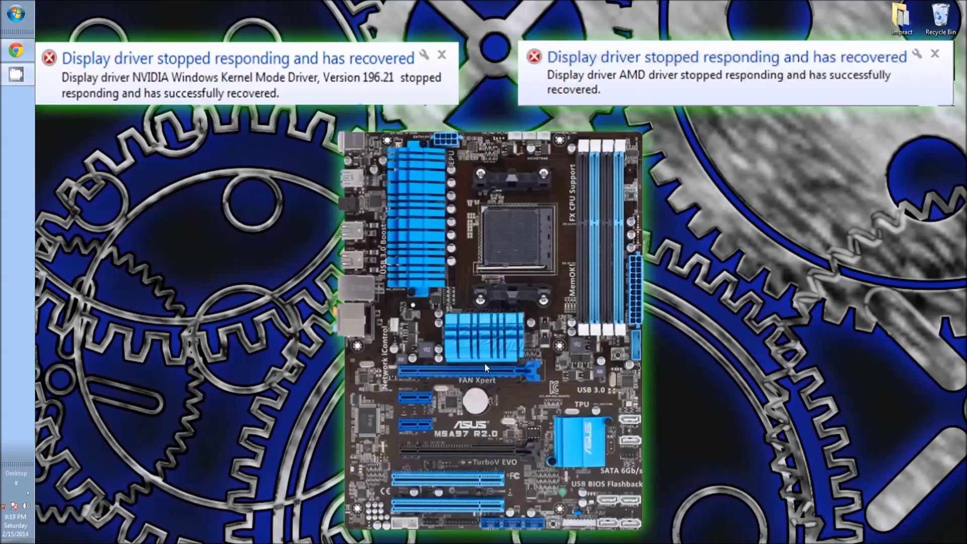
left_click(15, 58)
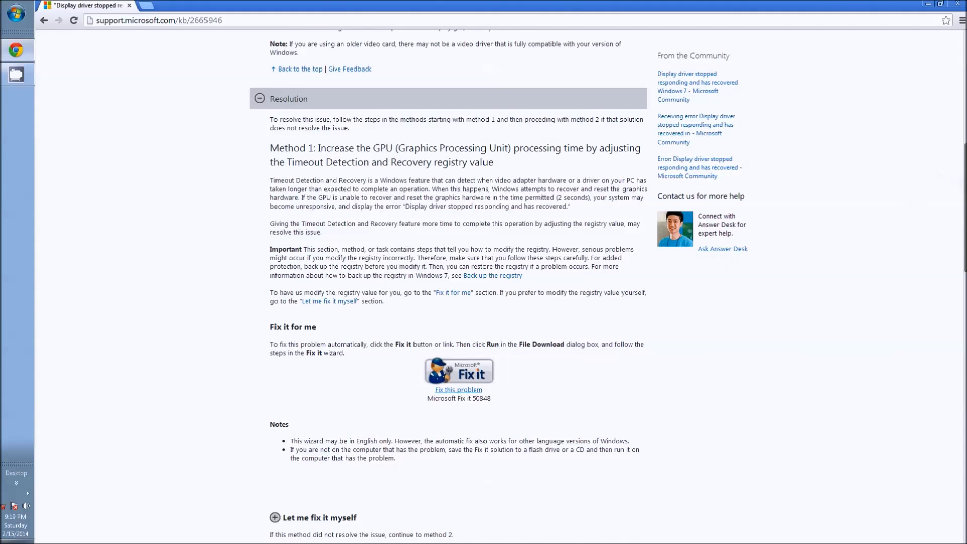
scroll(907, 151, "up", 4)
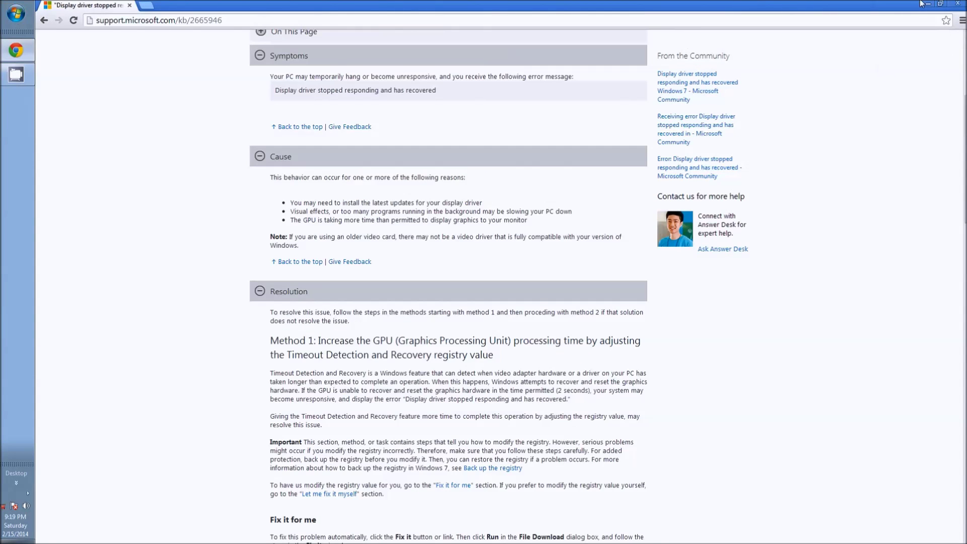
left_click(928, 4)
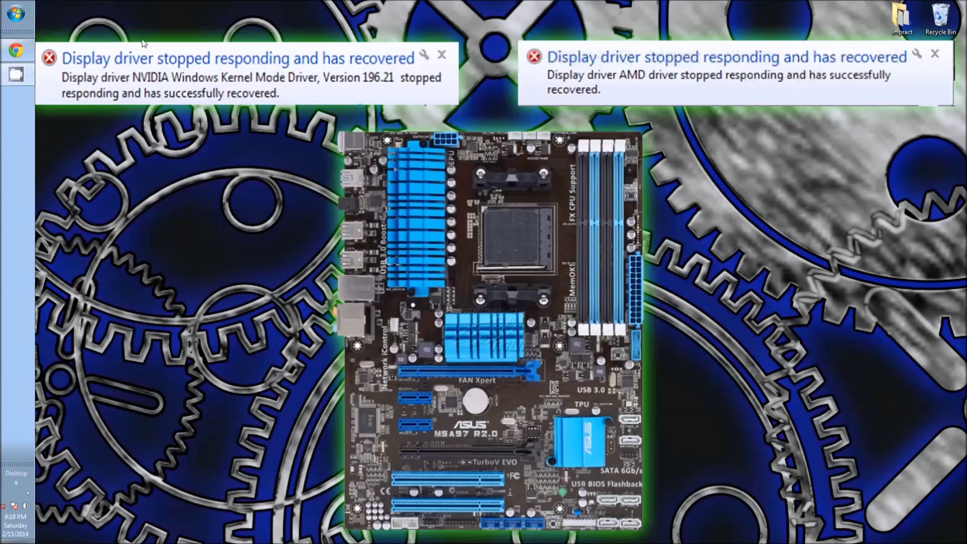
Open Computer's Properties from the Start menu and go to Advanced system settings.
right_click(15, 9)
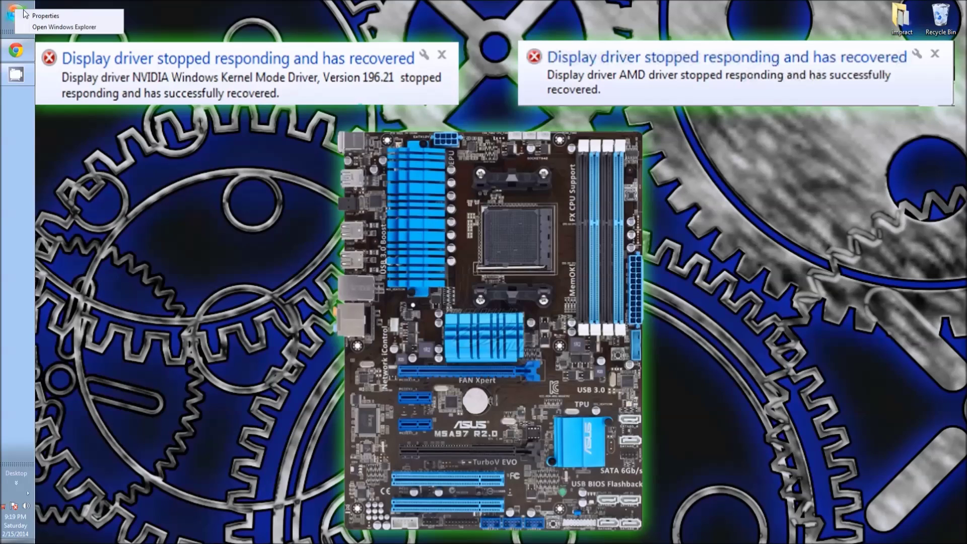
left_click(12, 14)
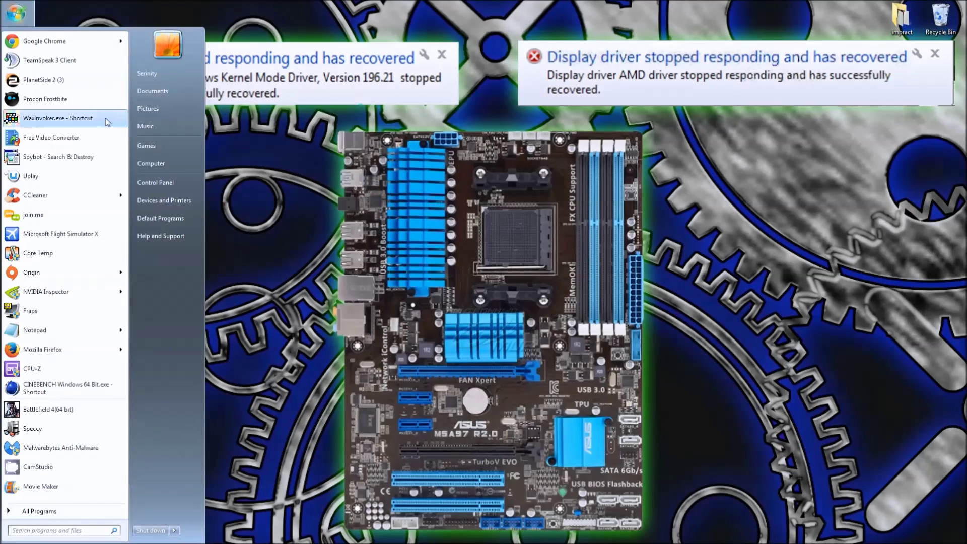
right_click(163, 165)
left_click(216, 251)
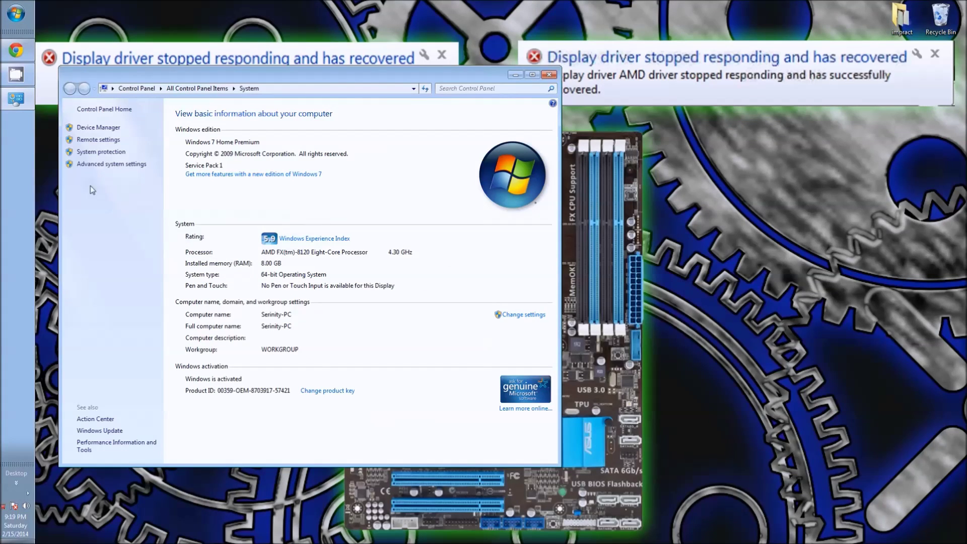
left_click(95, 164)
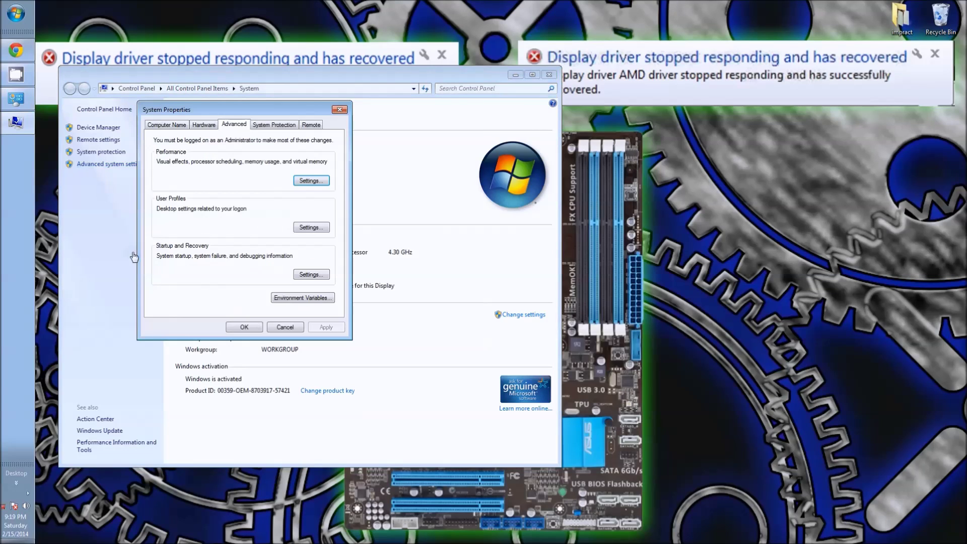
Apply custom visual effects with most animations off in Performance Options, then reopen it.
left_click(311, 182)
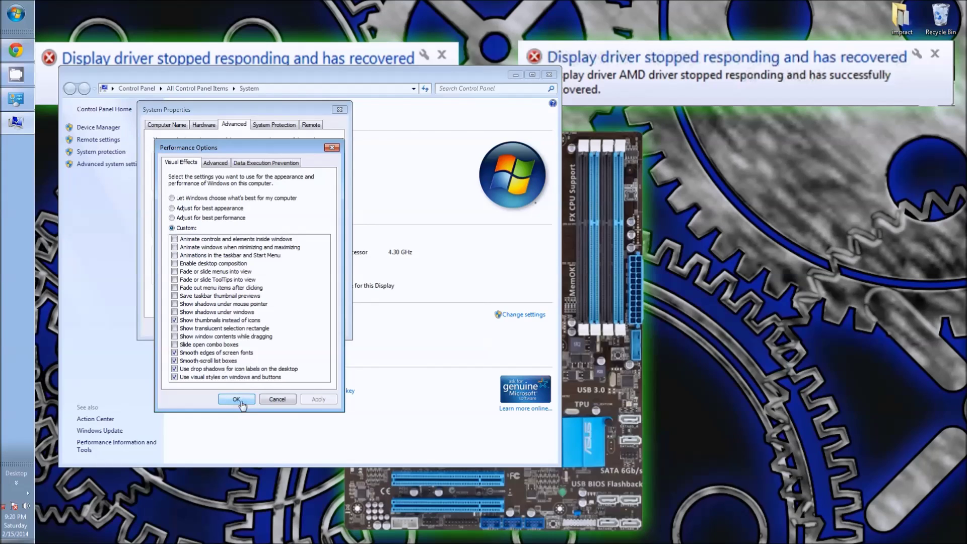
left_click(237, 400)
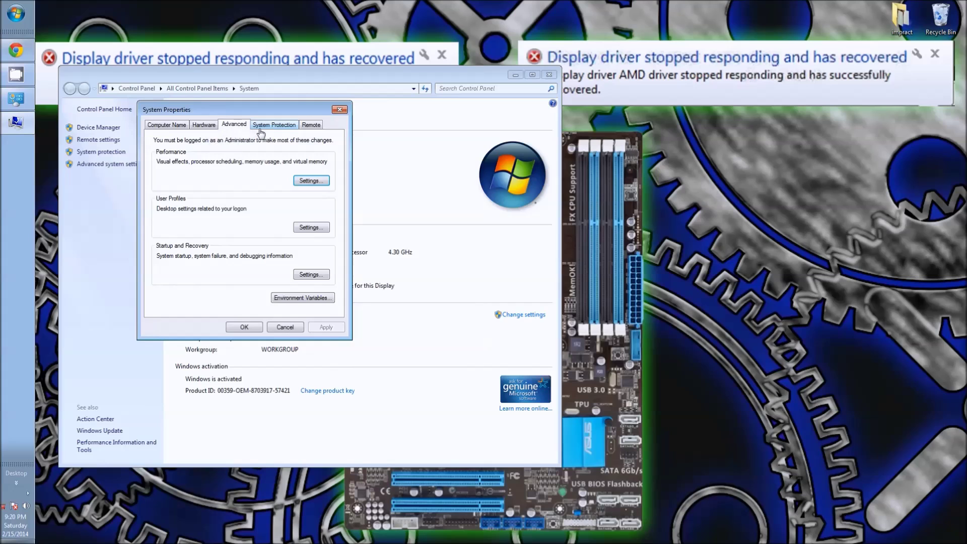
left_click(304, 182)
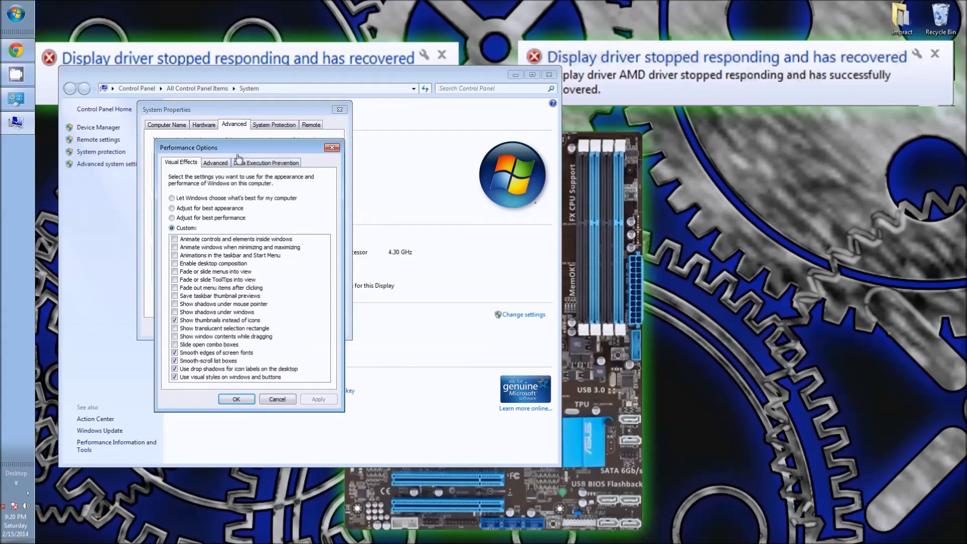
Check the custom 12231 MB paging file size for drive C: under Virtual Memory and confirm.
left_click(221, 164)
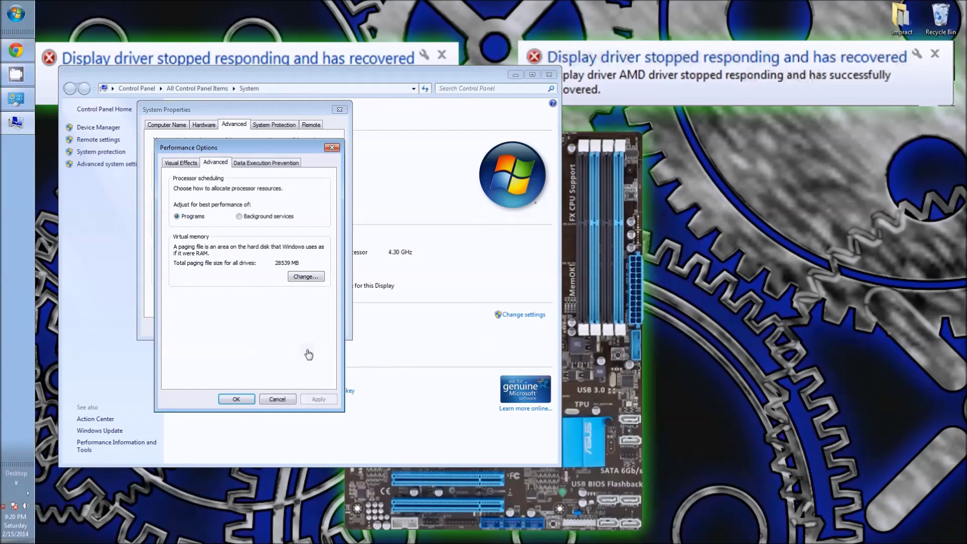
left_click(305, 278)
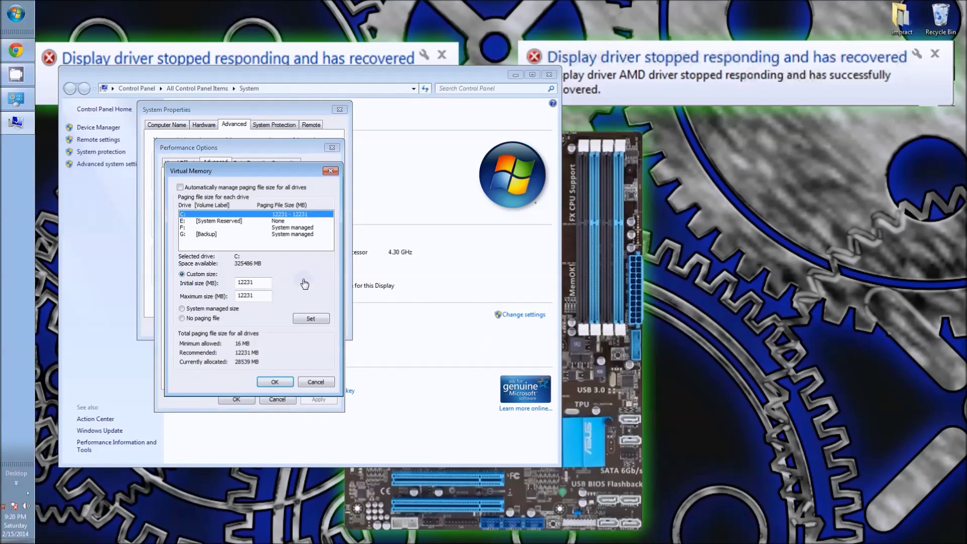
left_click(258, 285)
left_click(290, 384)
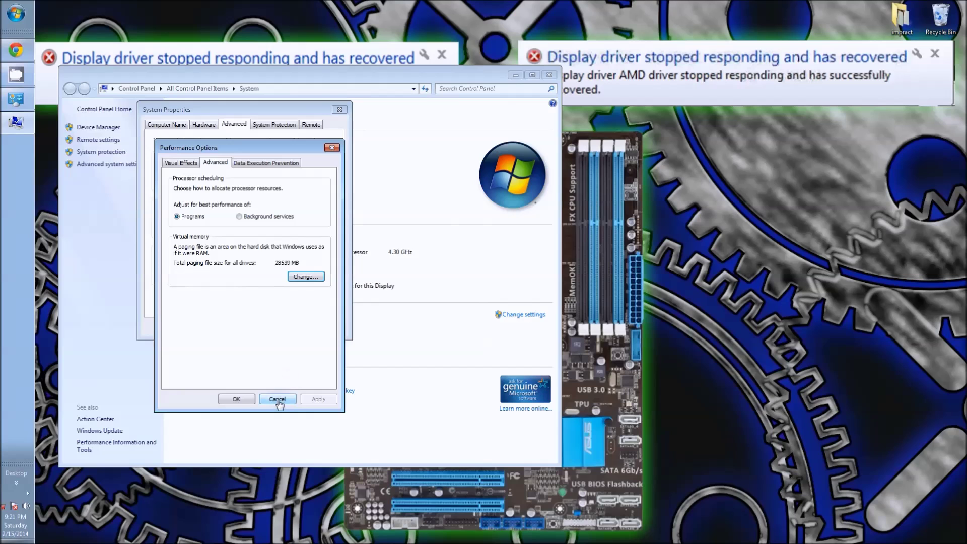
Close the Performance Options and System Properties dialogs and the System control panel window.
left_click(332, 147)
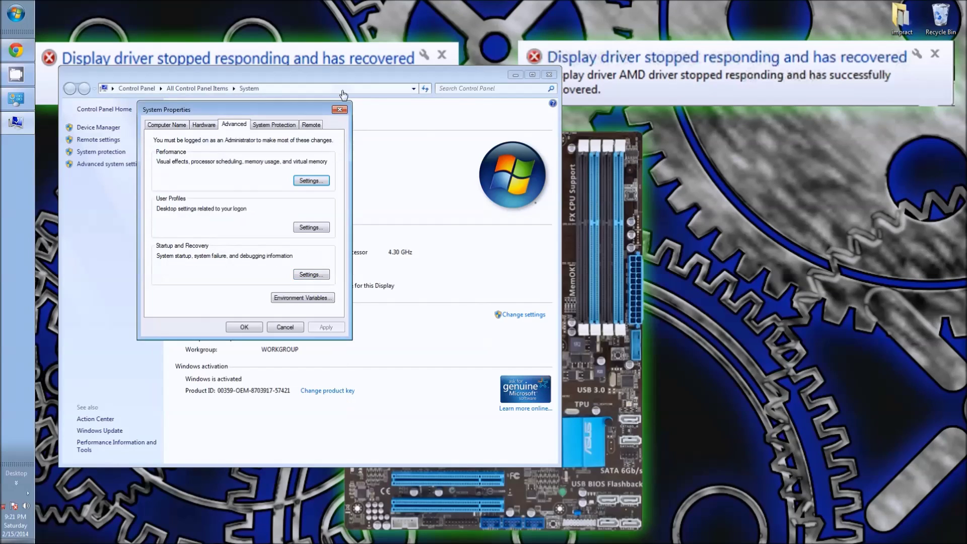
left_click(340, 109)
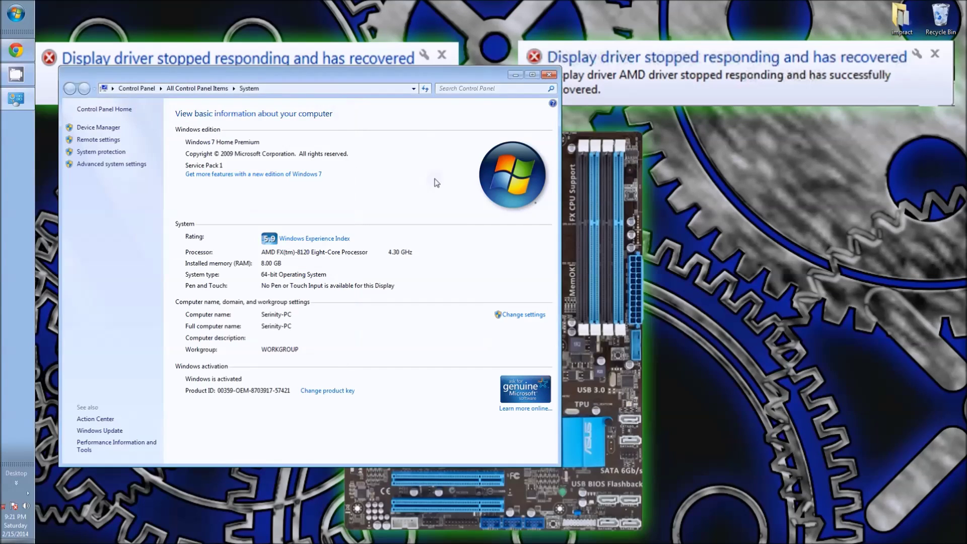
left_click(549, 75)
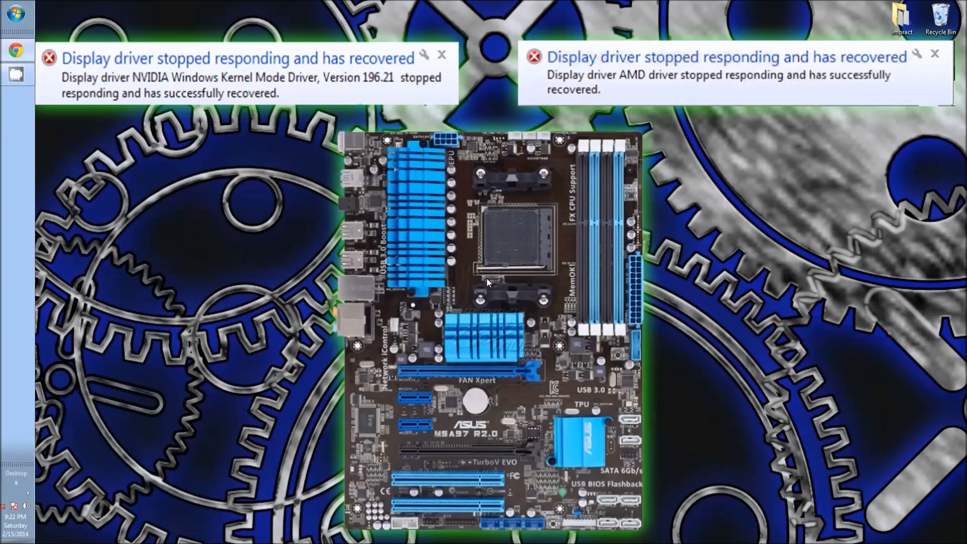
Search the Start menu for REGEDIT and launch Registry Editor.
left_click(21, 16)
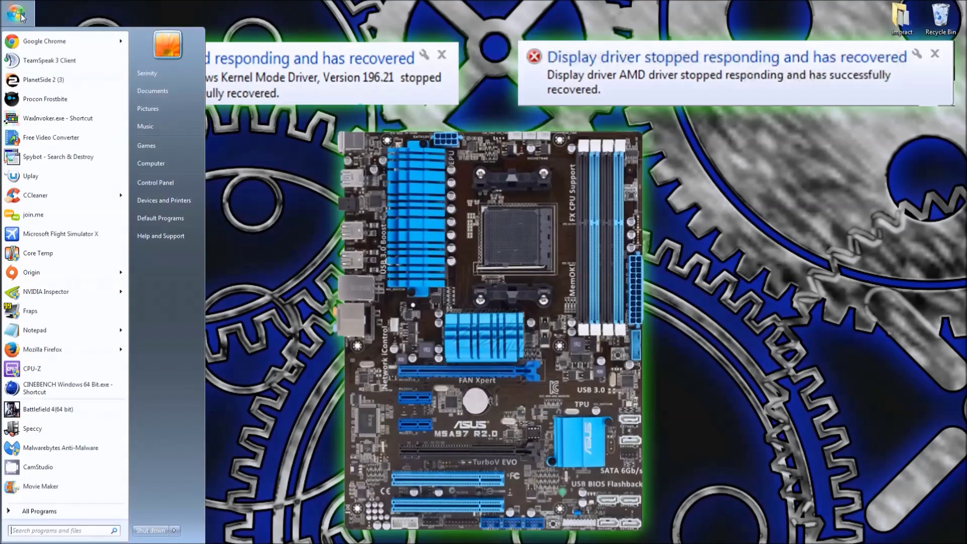
left_click(38, 512)
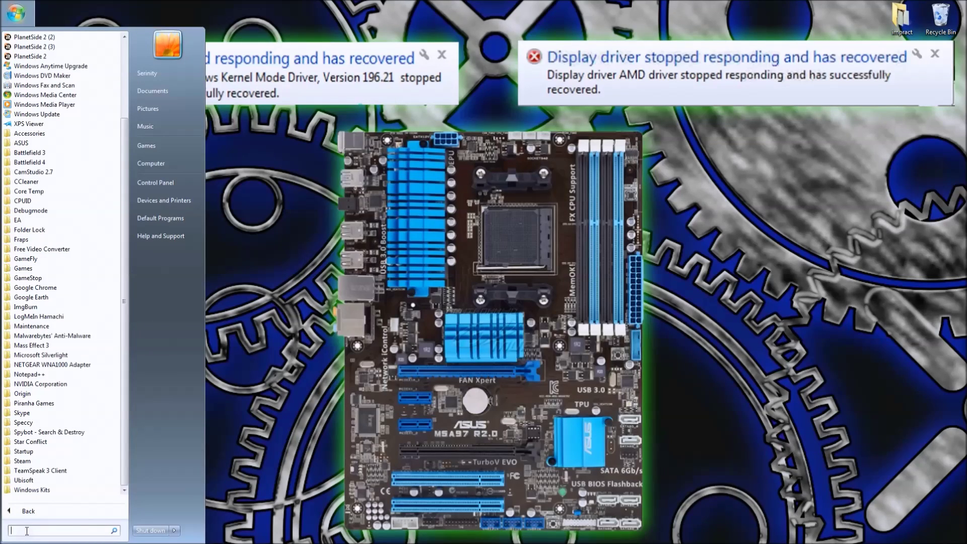
type("REG")
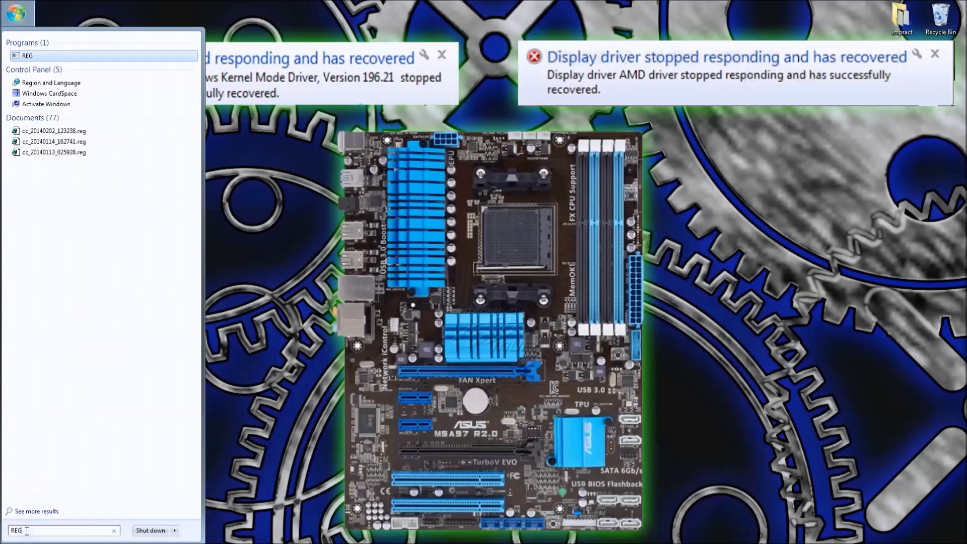
type("EDIT")
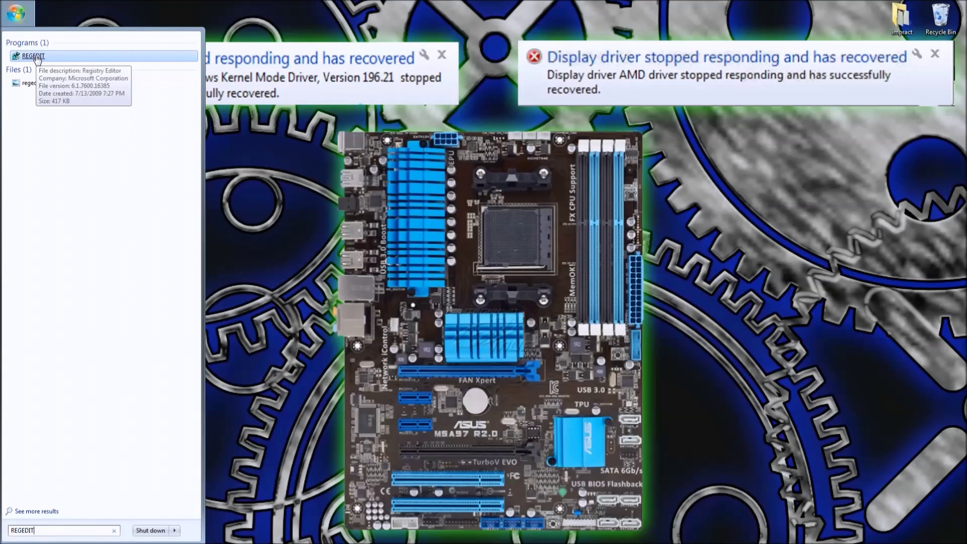
left_click(34, 56)
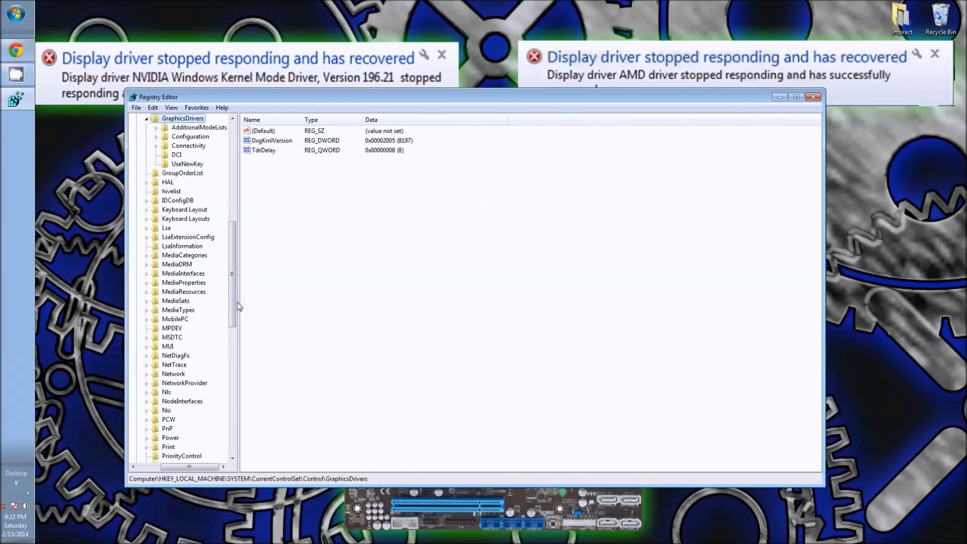
Resize and widen the Registry Editor window to the left, finishing maximized full screen.
left_click_drag(232, 303, 234, 206)
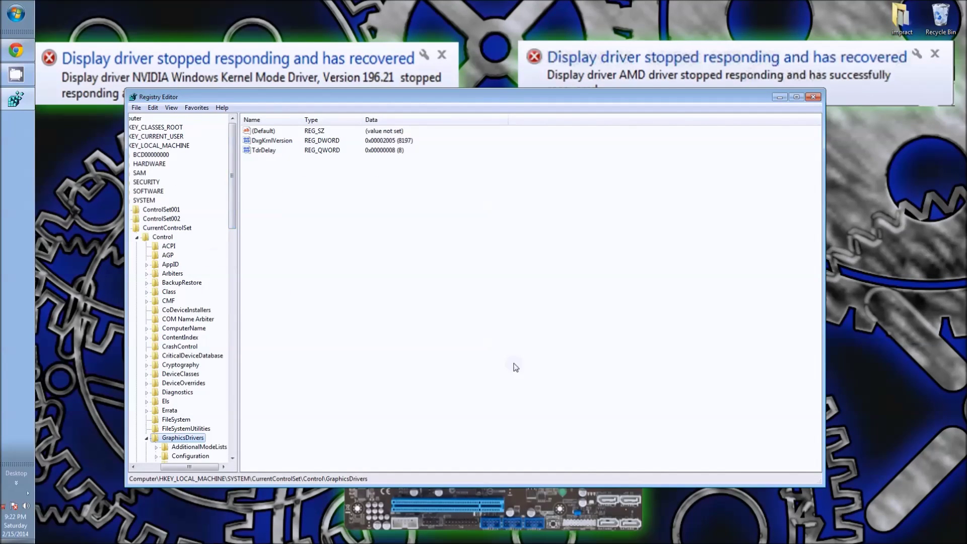
left_click(796, 98)
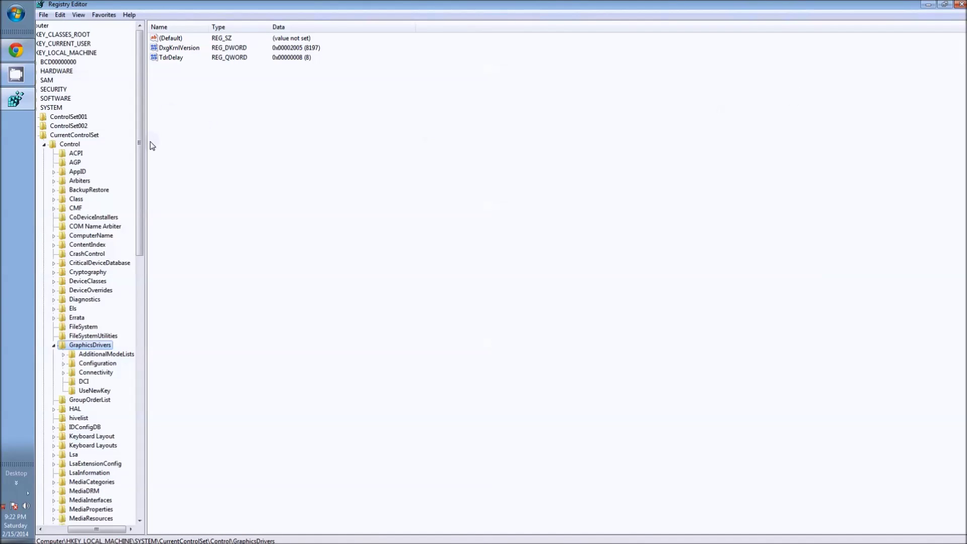
left_click(945, 5)
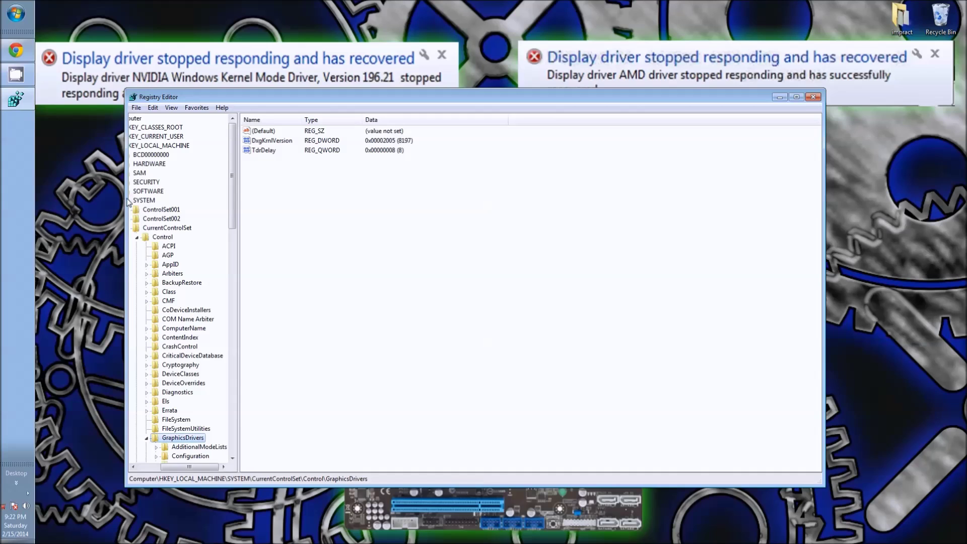
left_click_drag(125, 203, 91, 201)
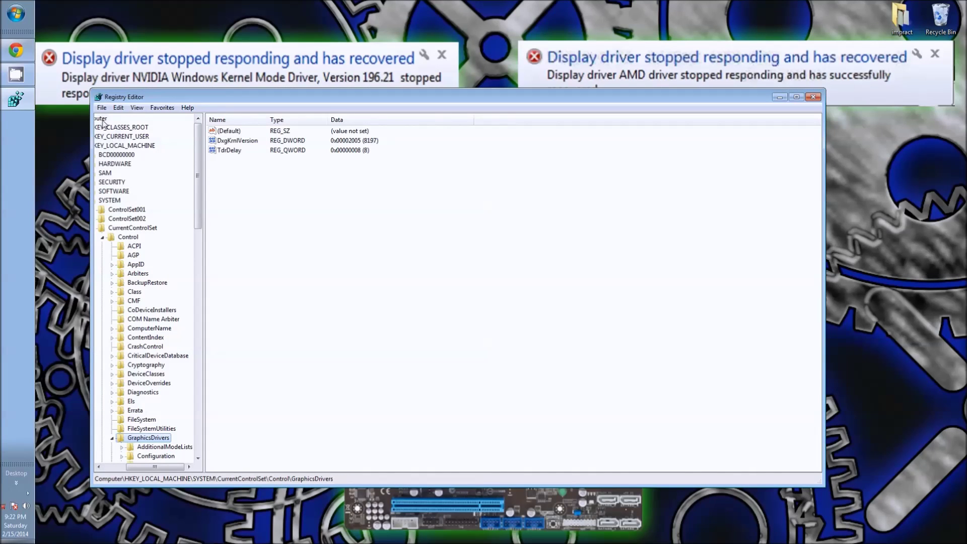
left_click_drag(91, 258, 62, 256)
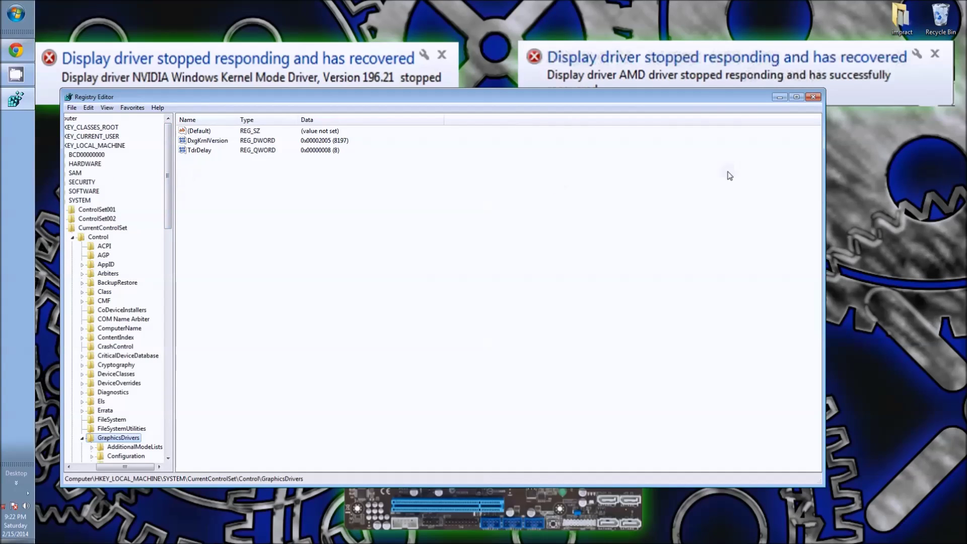
left_click(797, 97)
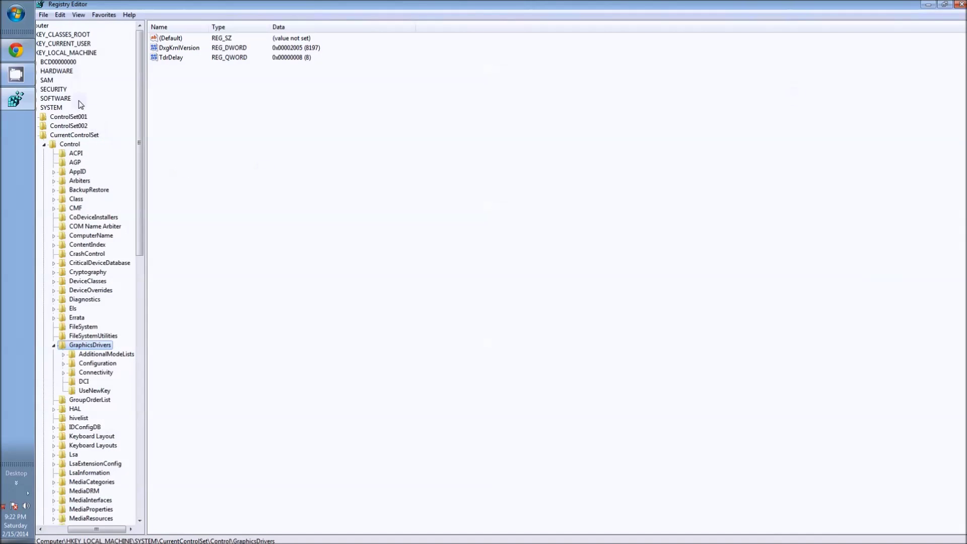
Collapse and re-expand HKEY_LOCAL_MACHINE and its SYSTEM key in the tree.
double_click(56, 54)
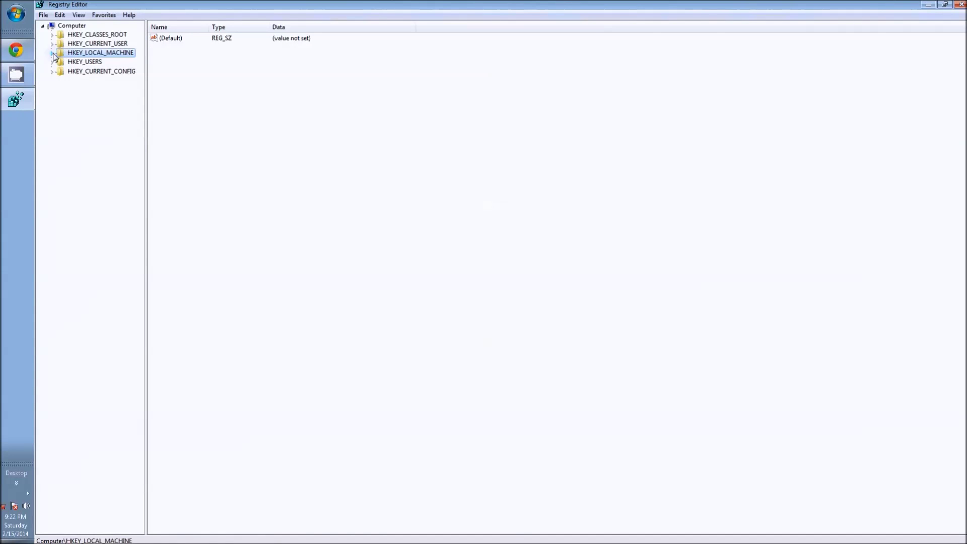
left_click(53, 53)
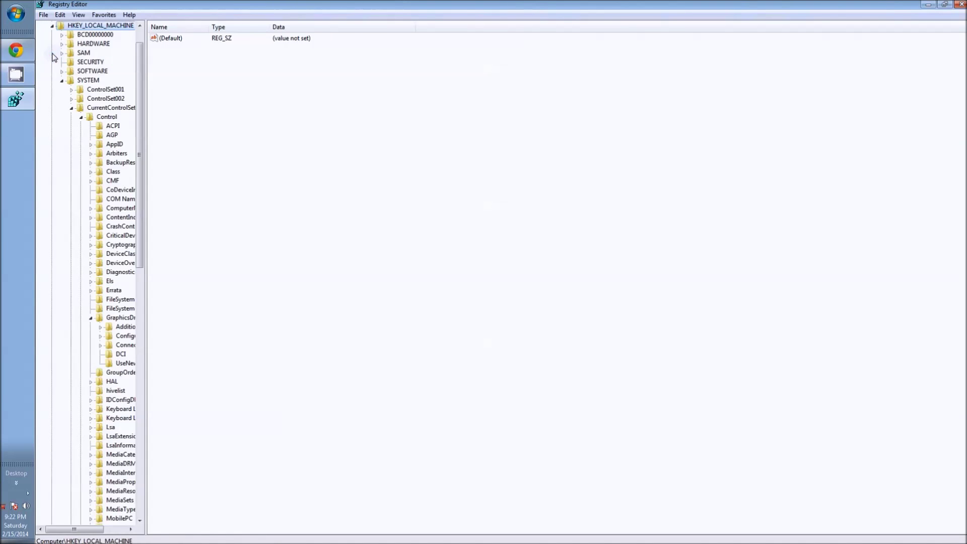
left_click(62, 81)
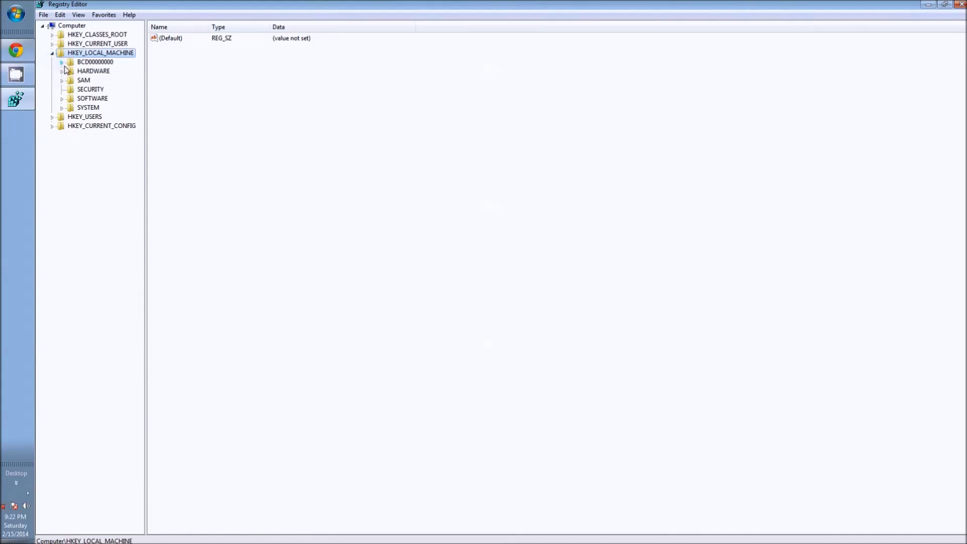
left_click(53, 53)
left_click(53, 53)
left_click(62, 107)
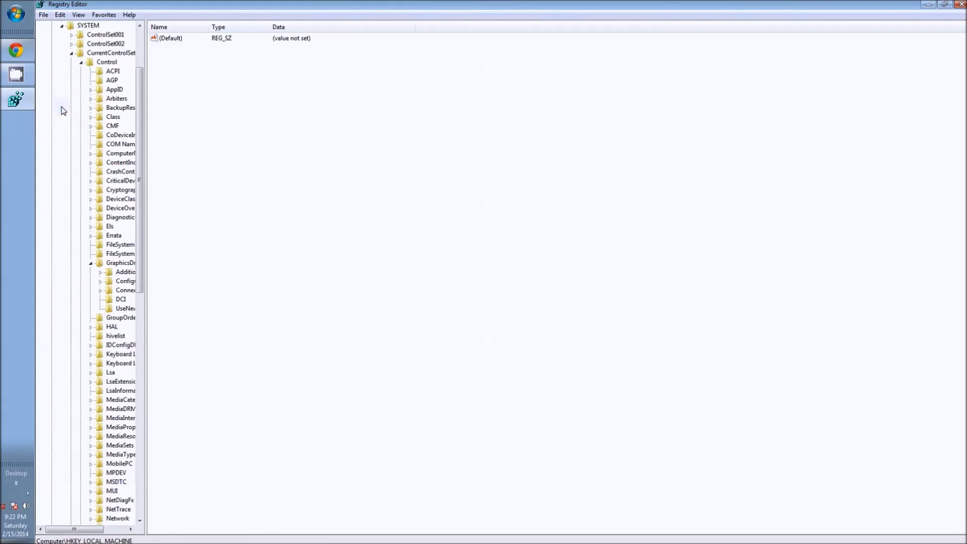
Expand CurrentControlSet > Control, open GraphicsDrivers, and select then deselect the TdrDelay value.
left_click(81, 62)
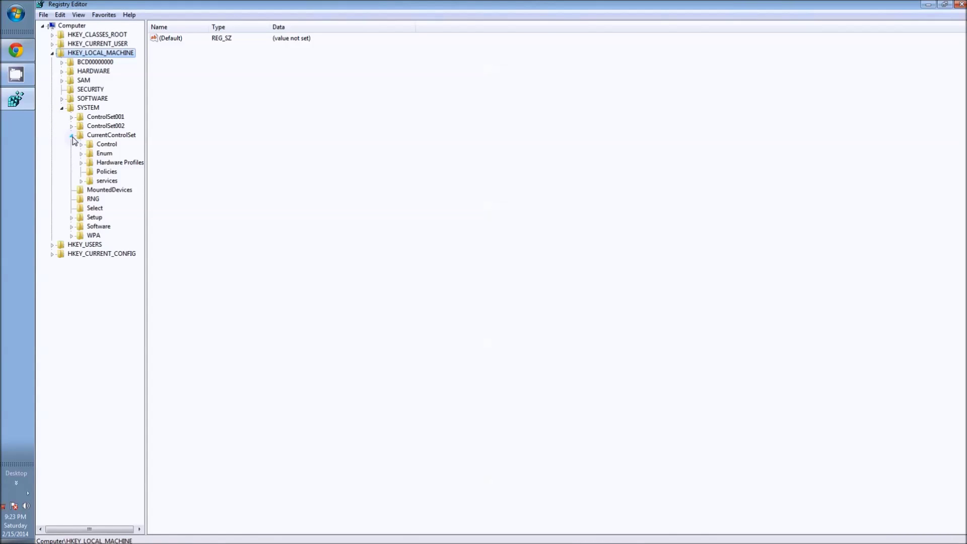
left_click(72, 135)
left_click(72, 135)
left_click(81, 145)
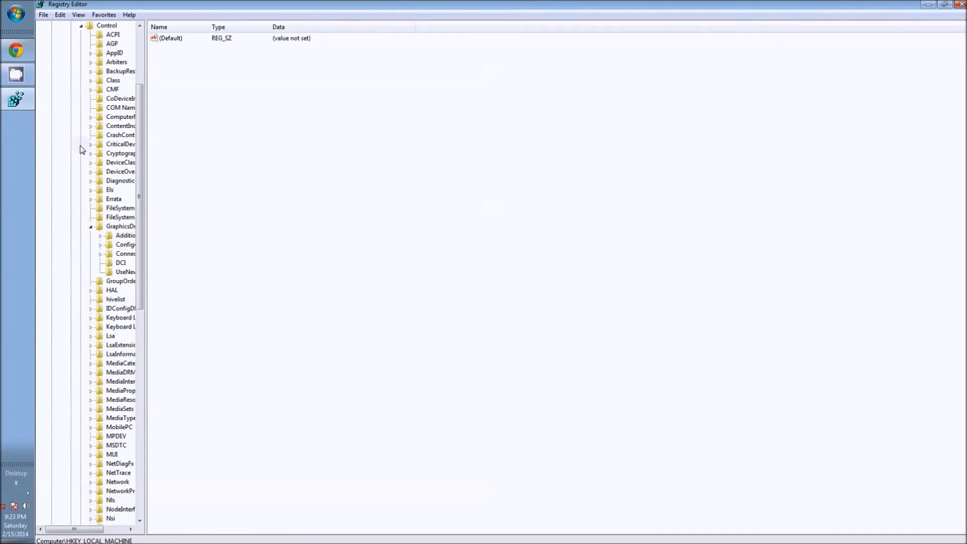
left_click(117, 230)
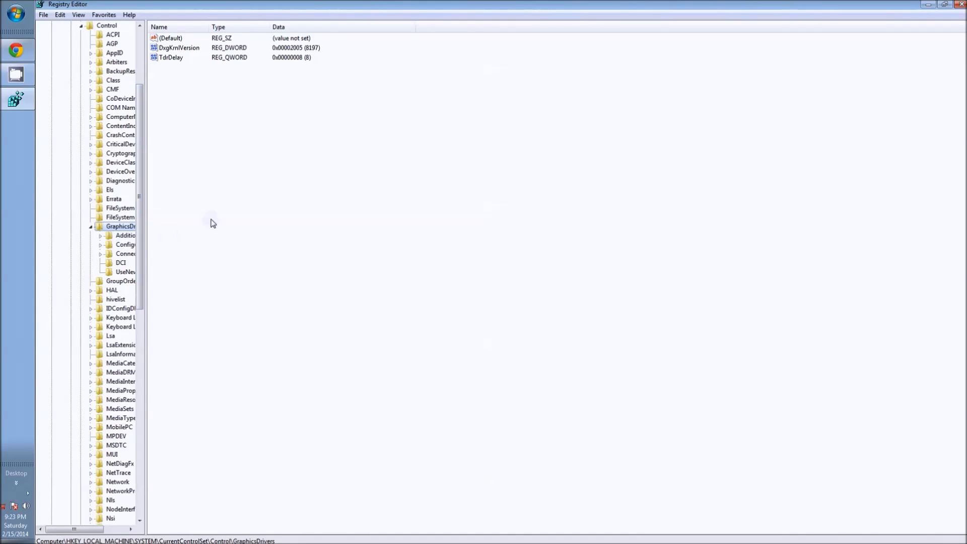
left_click(177, 59)
left_click(226, 56)
Create a new DWORD (32-bit) value, try naming it TdrDelay, and dismiss the duplicate-name error.
right_click(182, 83)
mouse_move(217, 92)
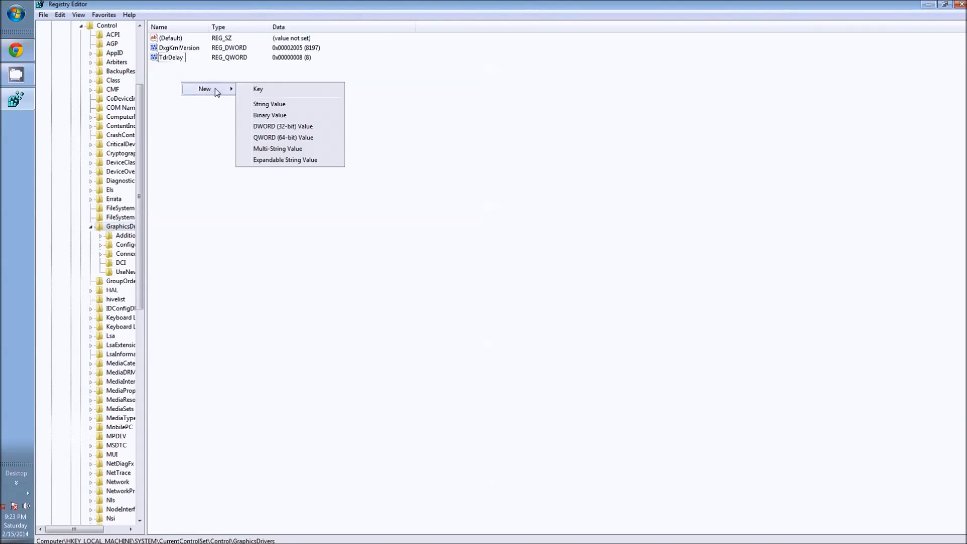
left_click(300, 129)
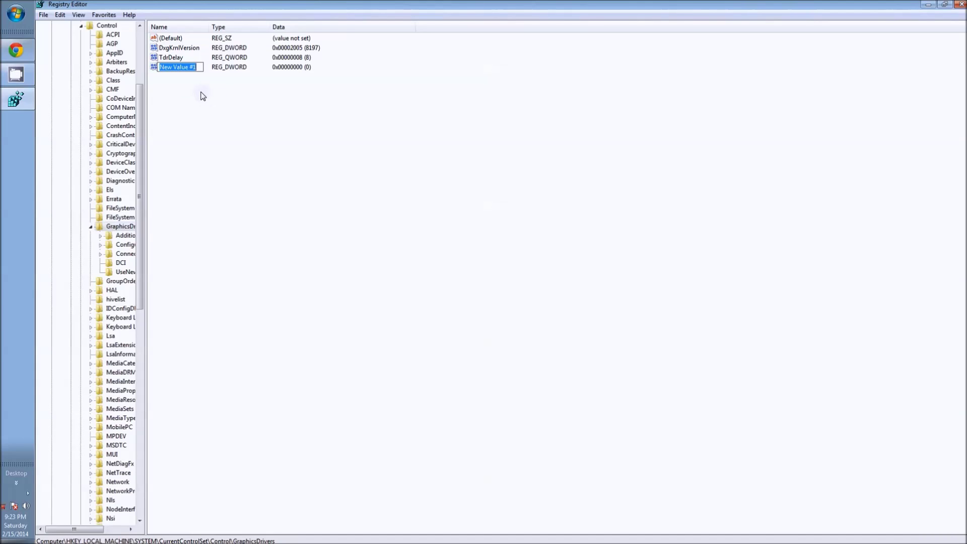
key("BackSpace")
type("tDR")
key("BackSpace")
key("BackSpace")
key("BackSpace")
type("TdrDelay")
key("Return")
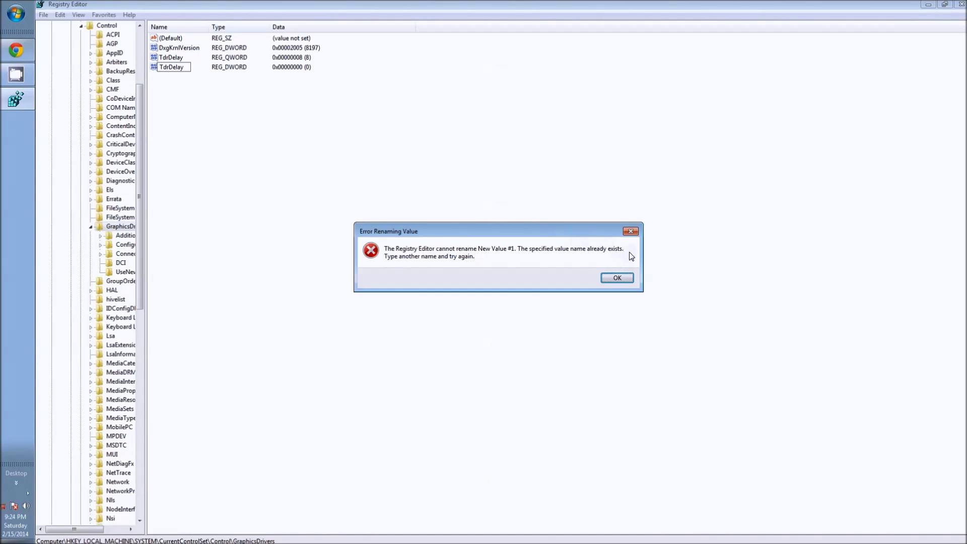
left_click(632, 232)
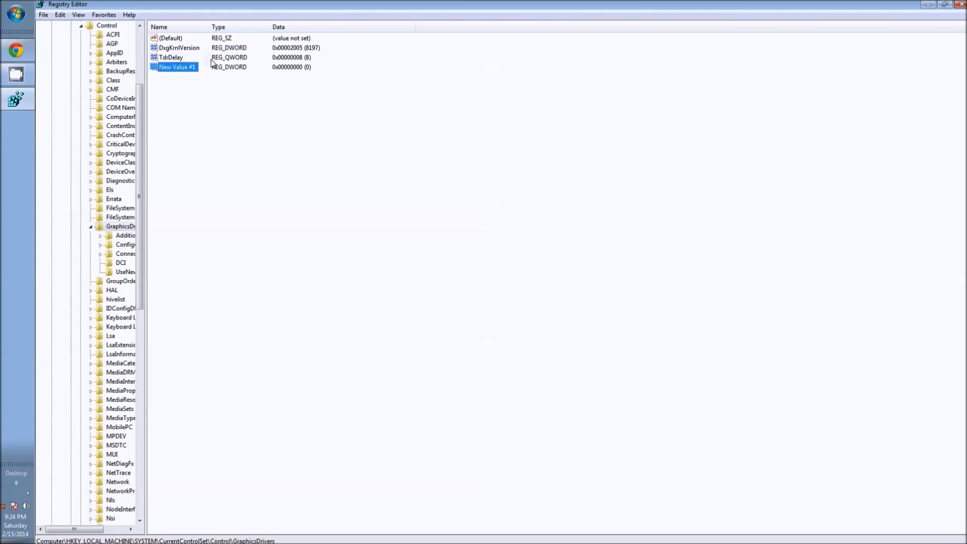
Open New Value #1 in the data editor and close it, leaving its data at 0.
right_click(191, 73)
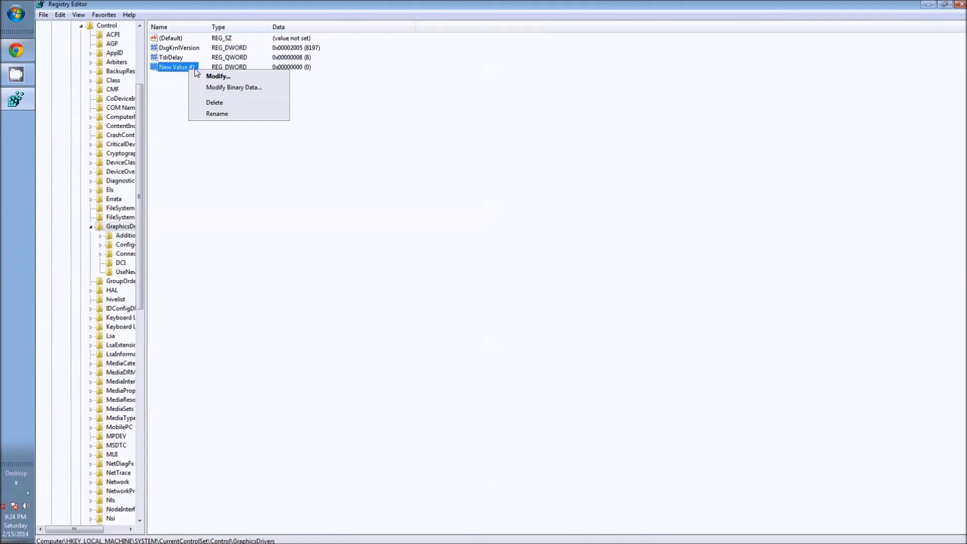
left_click(229, 80)
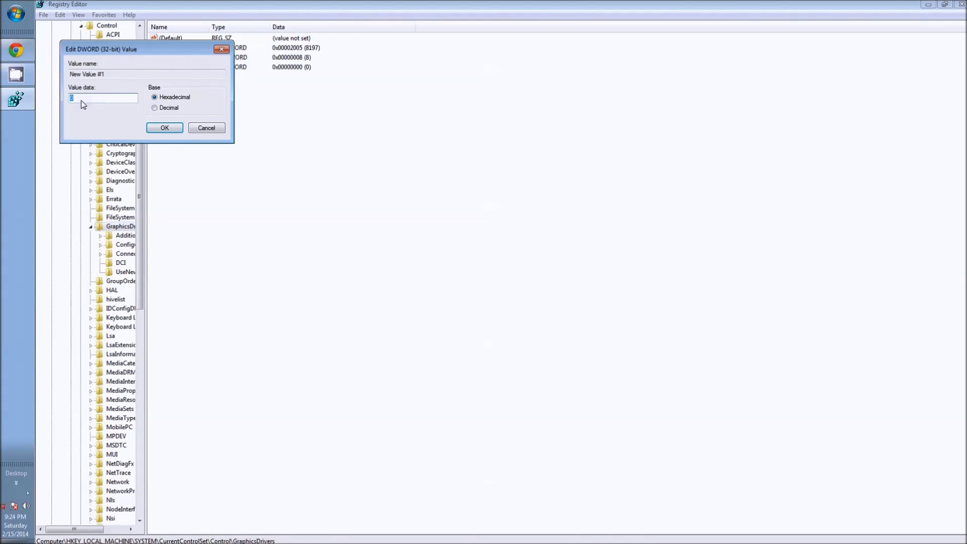
left_click(167, 128)
Delete New Value #1 after confirming, then close Registry Editor.
right_click(175, 67)
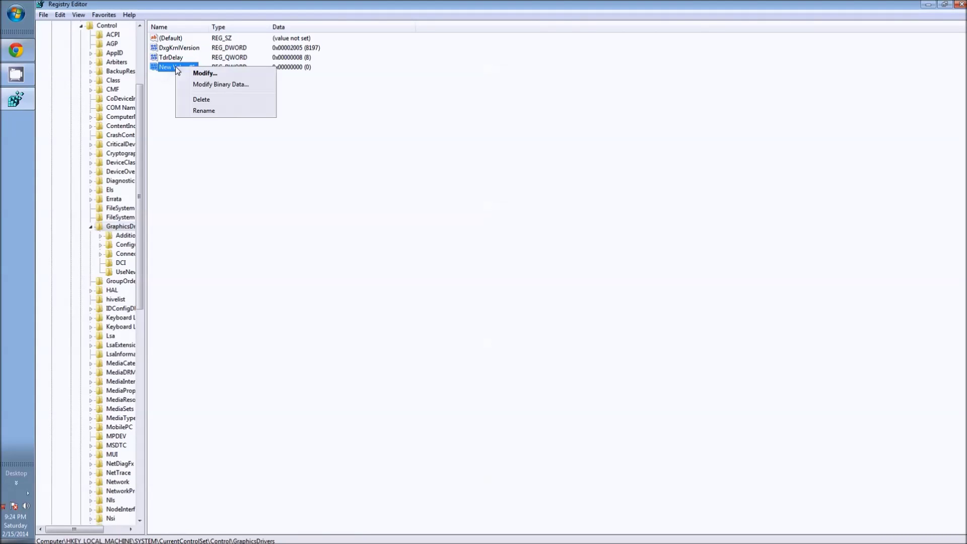
left_click(199, 97)
left_click(577, 277)
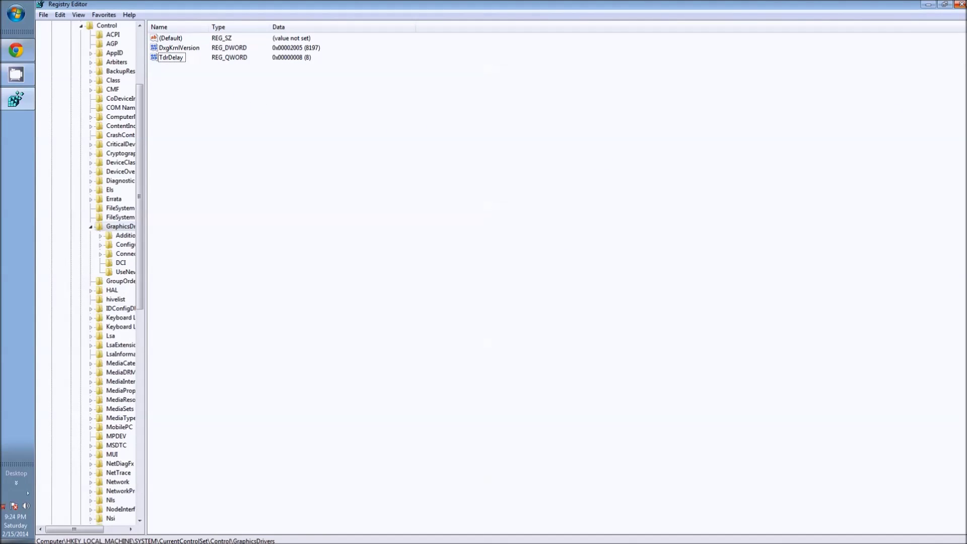
left_click(961, 4)
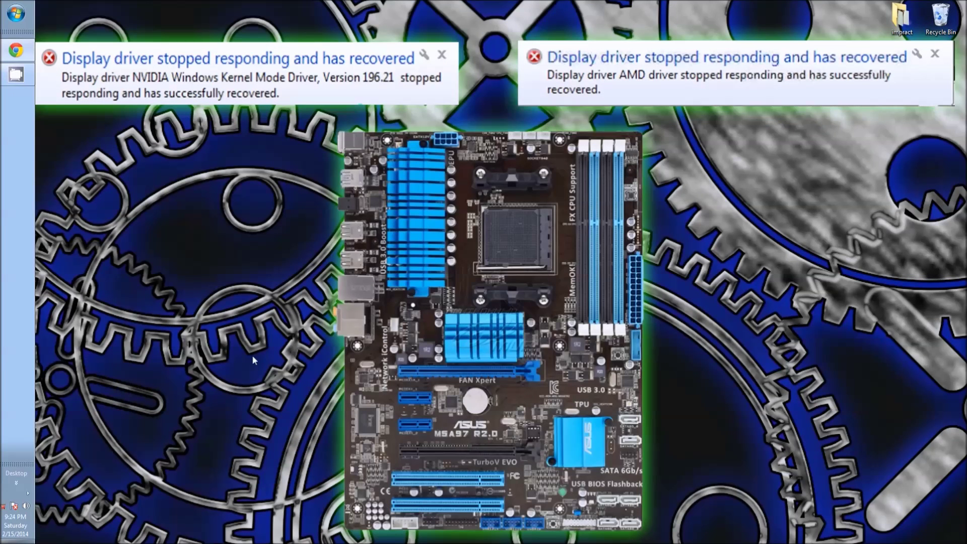